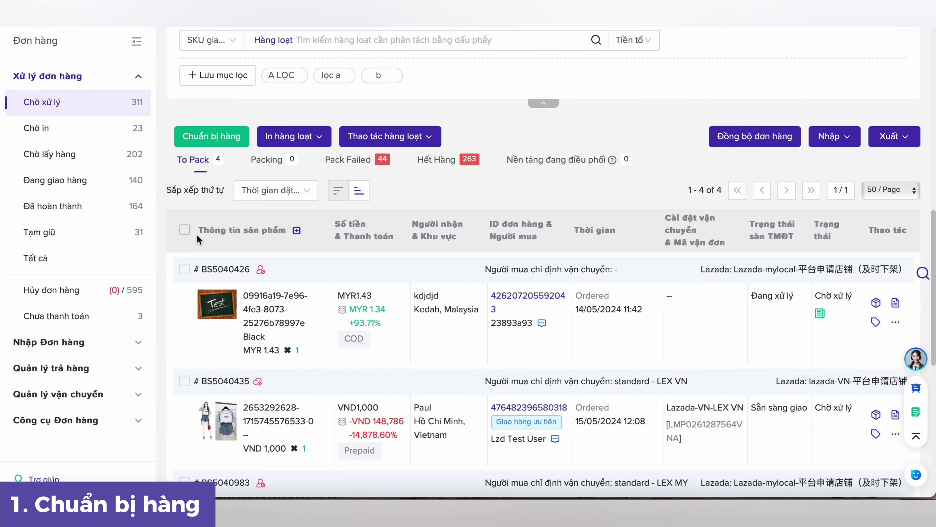
- Select all orders in the To Pack list and start preparing them with Chuẩn bị hàng
click(186, 269)
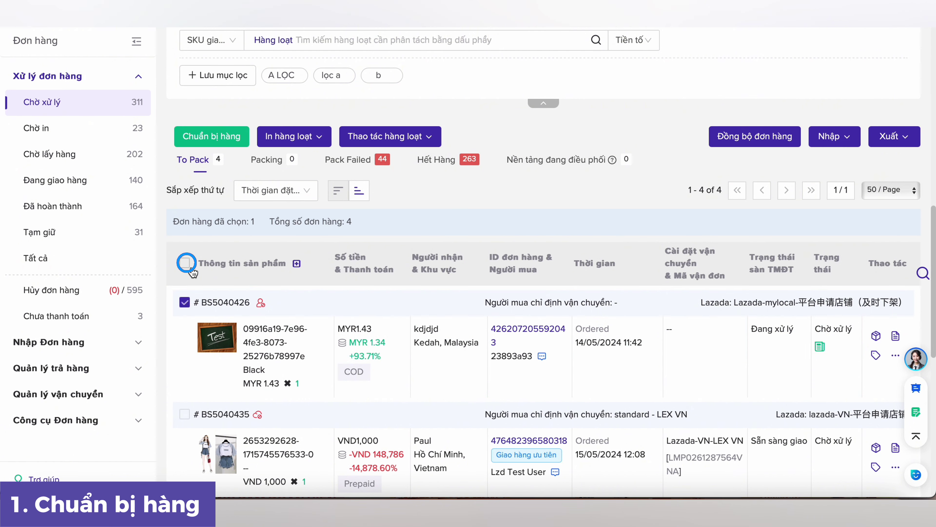
click(186, 265)
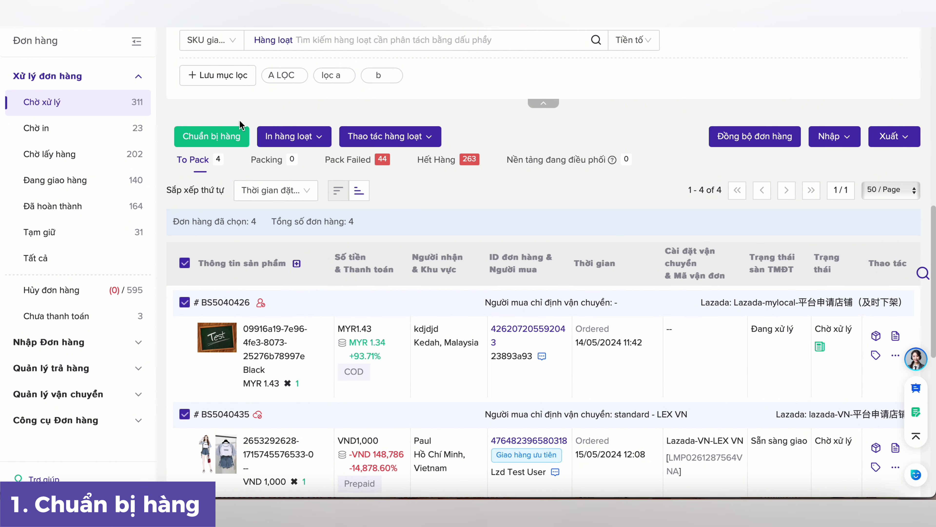
click(228, 139)
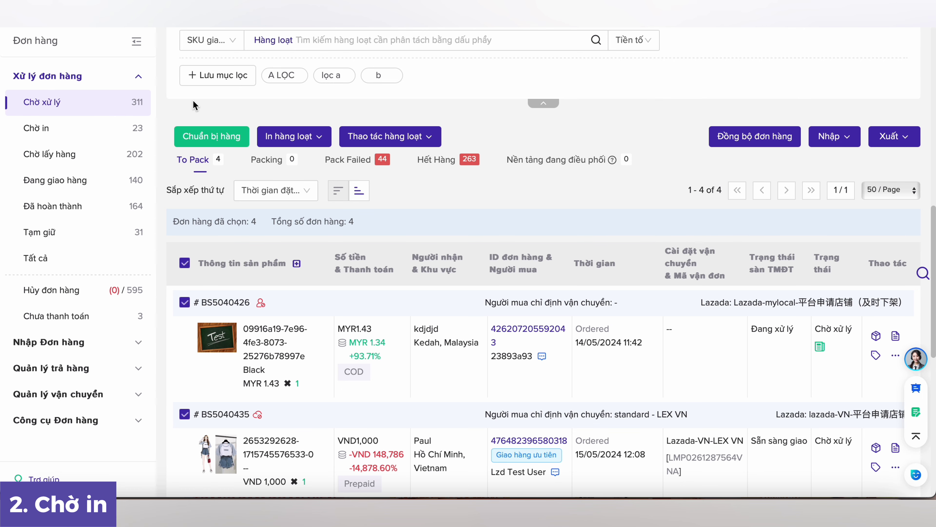
click(204, 132)
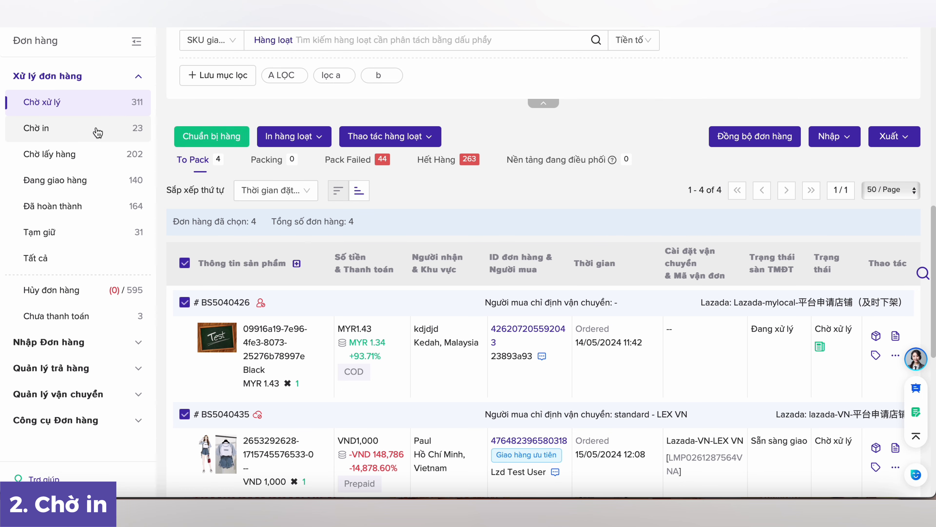
- Open the Chờ in orders and review their filters, print status options and bulk printing action
click(51, 130)
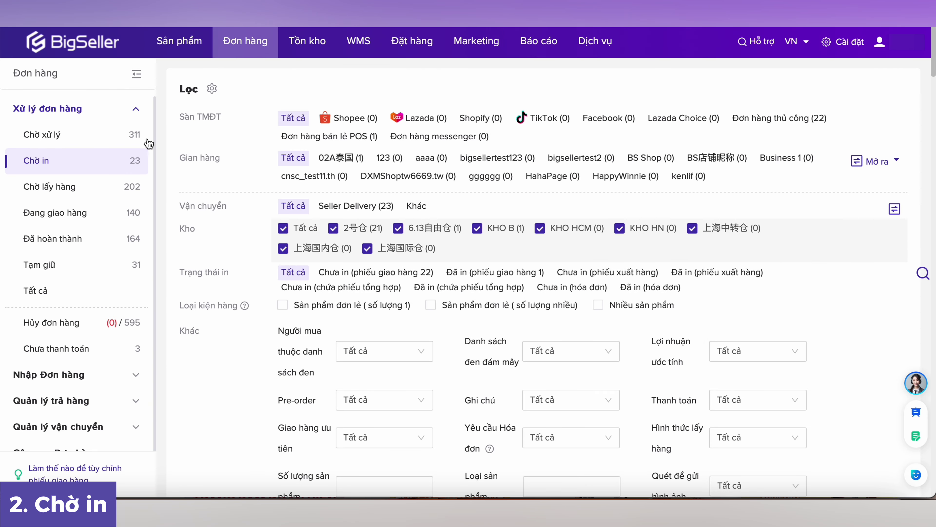
drag(191, 115, 202, 113)
click(194, 169)
scroll(295, 207, down, 10)
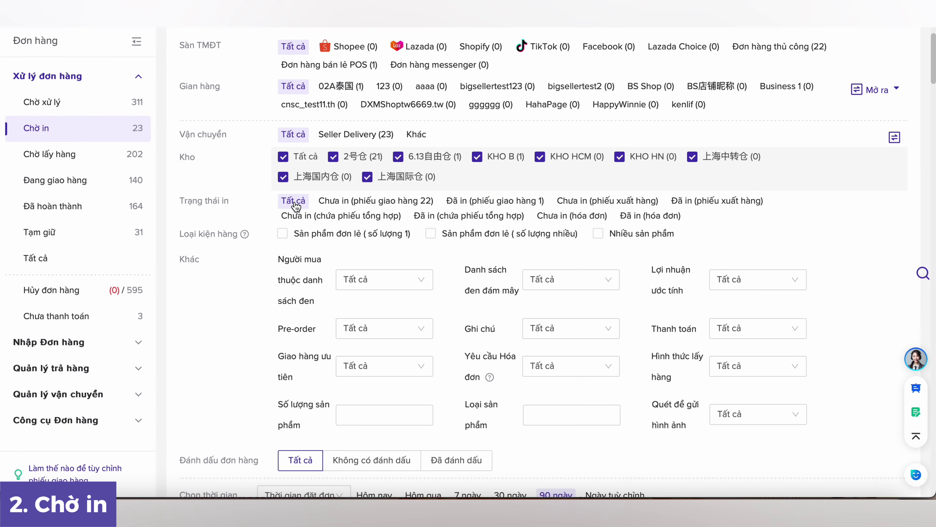
scroll(295, 206, down, 3)
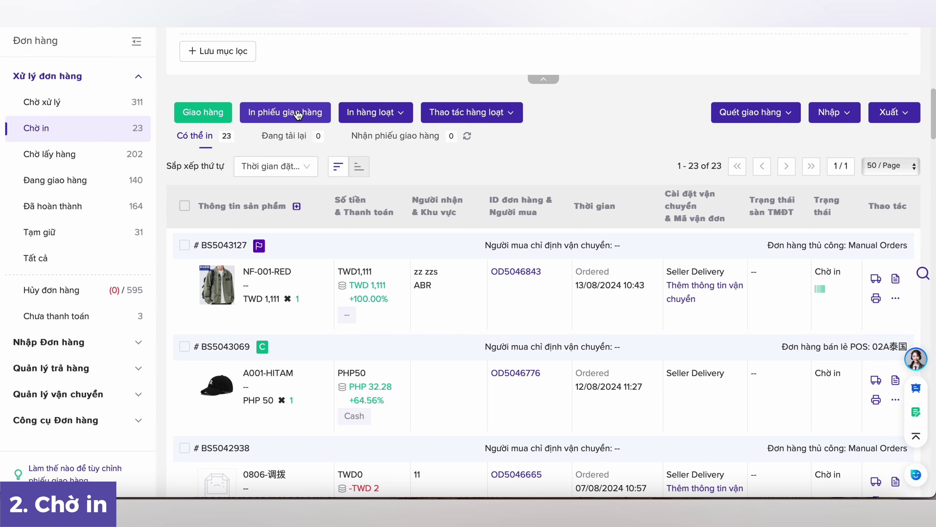
click(375, 117)
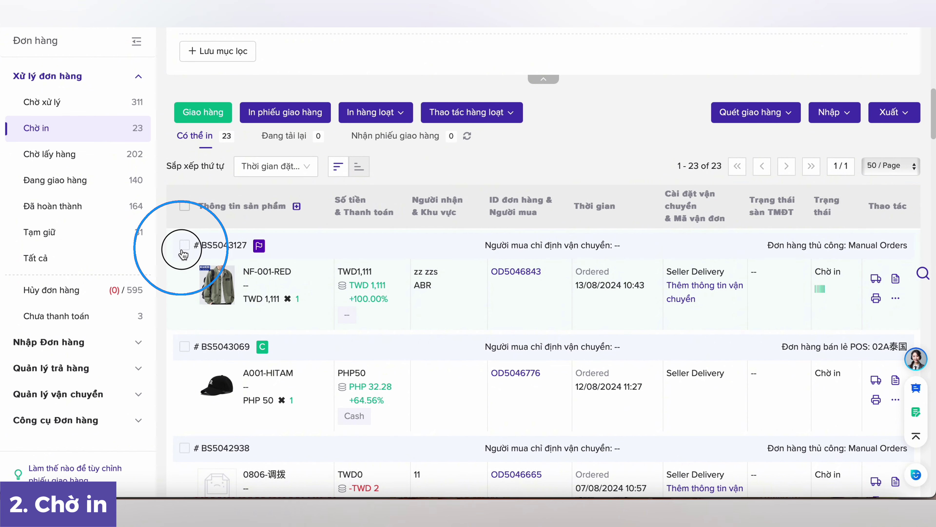
- Select all orders in the Có thể in list and ship them with Giao hàng
click(184, 205)
click(217, 115)
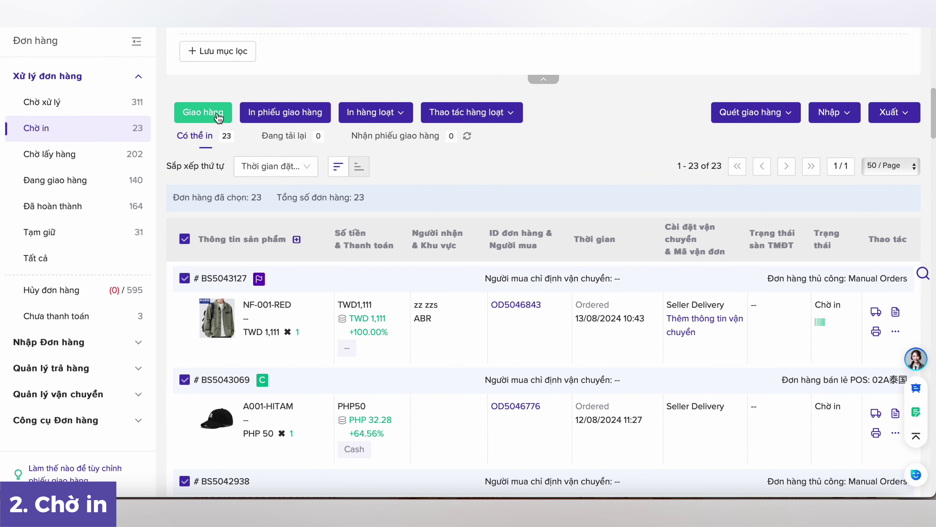
- Open the Chờ lấy hàng orders and review their filters and the order list
click(62, 163)
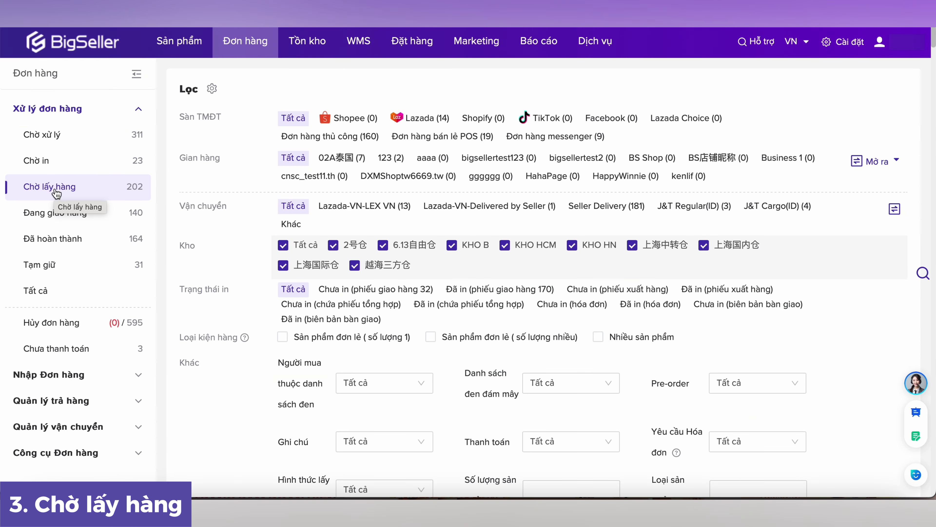
scroll(319, 194, down, 10)
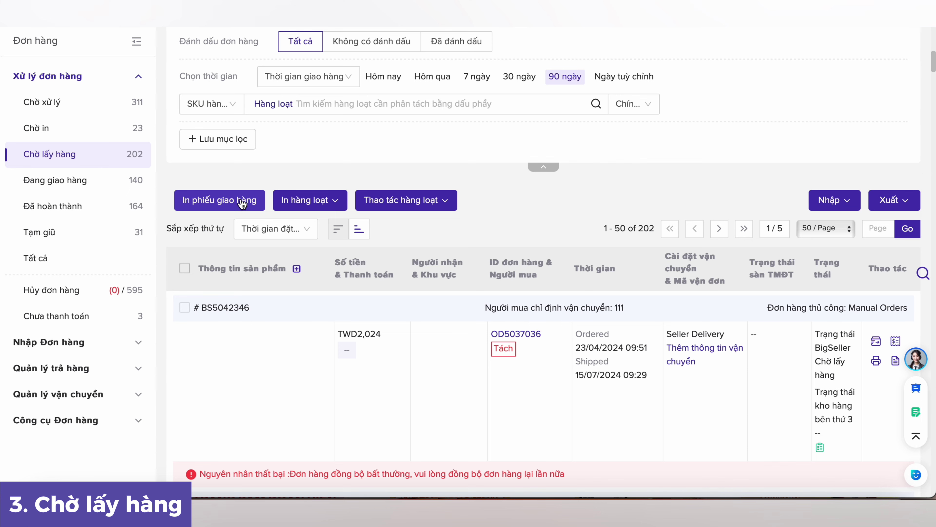
scroll(242, 203, up, 10)
scroll(318, 180, down, 6)
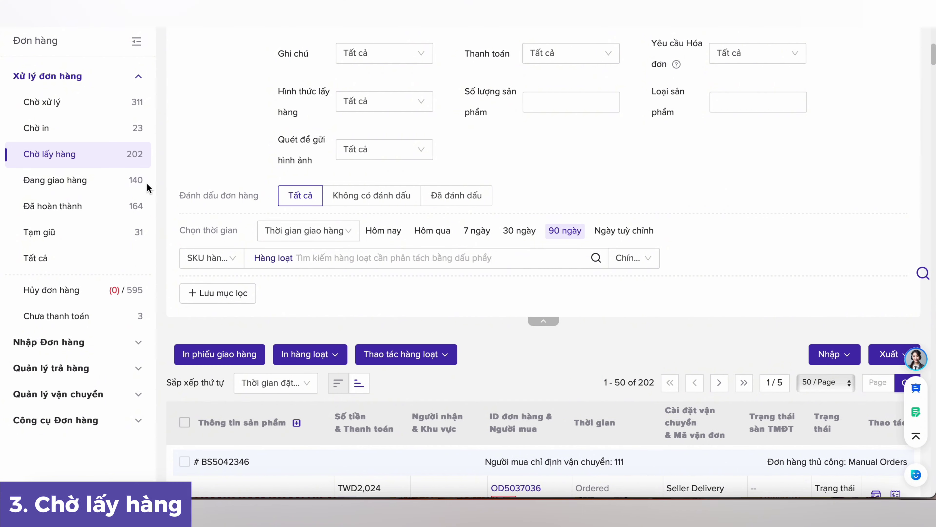
- Open the Đang giao hàng orders and check the Phương thức giao hàng filter options
click(91, 188)
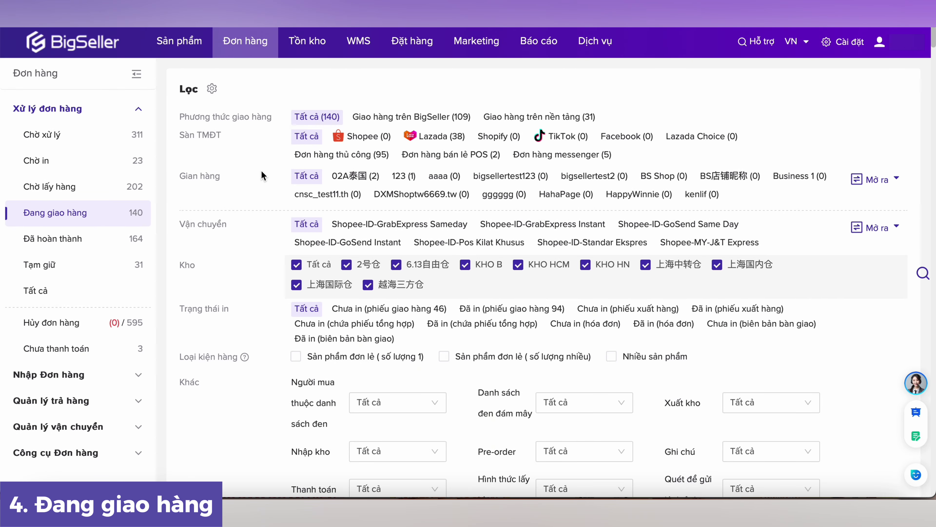
scroll(261, 170, down, 1)
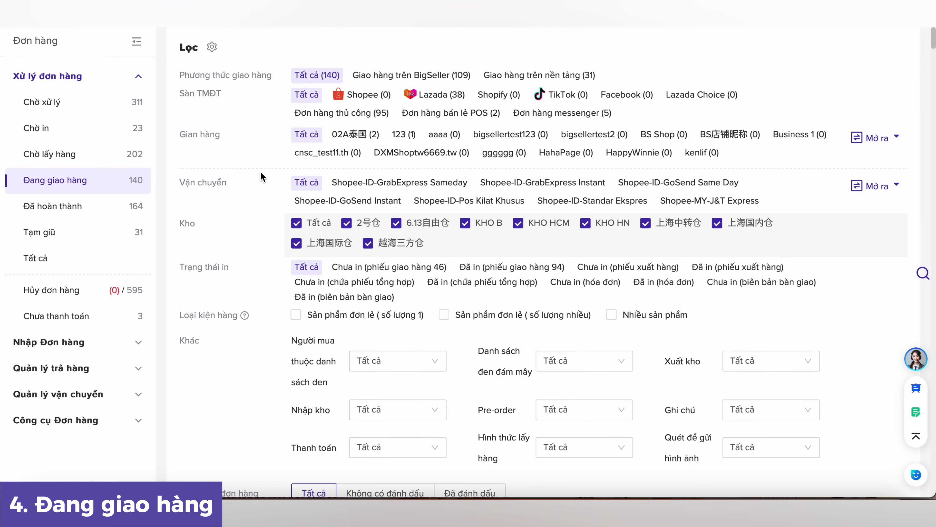
triple_click(249, 79)
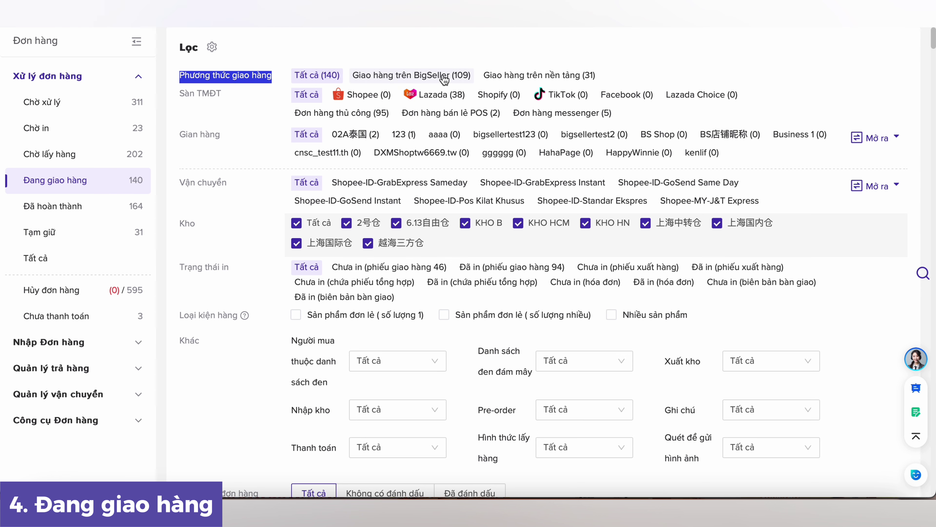
click(518, 64)
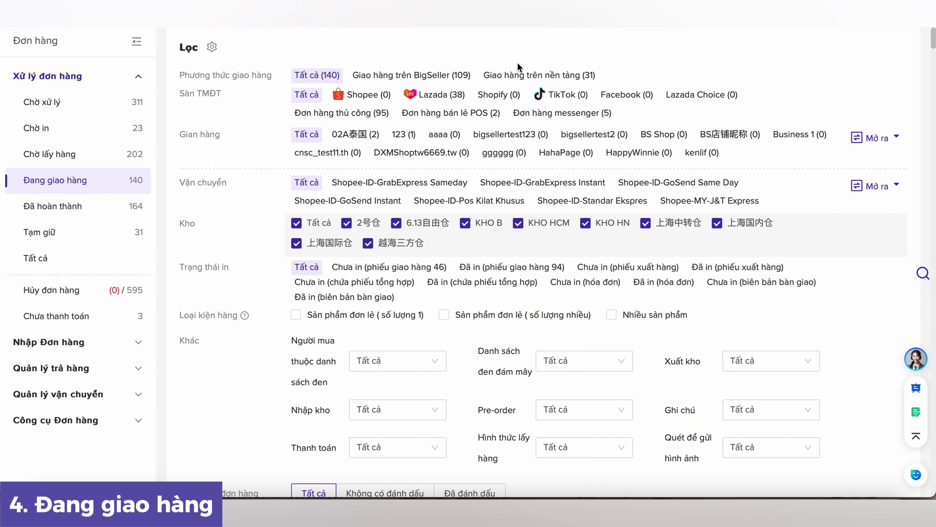
- Review the bulk print options for the orders in delivery, including In phiếu giao hàng và phiếu xuất hàng
scroll(187, 166, down, 10)
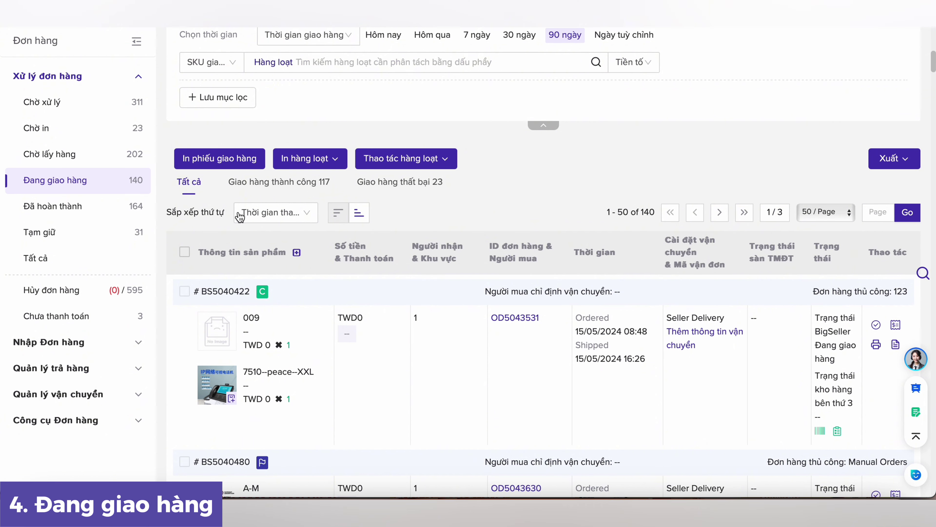
click(333, 160)
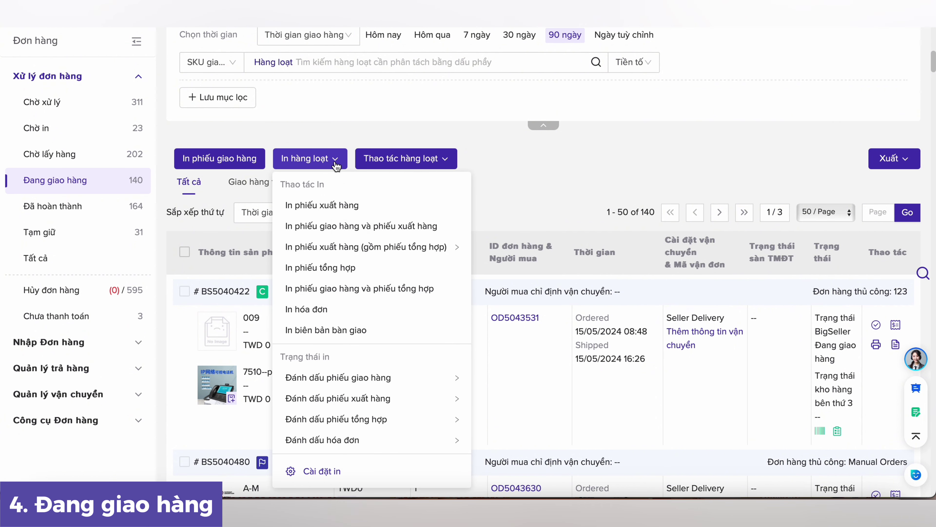
click(340, 227)
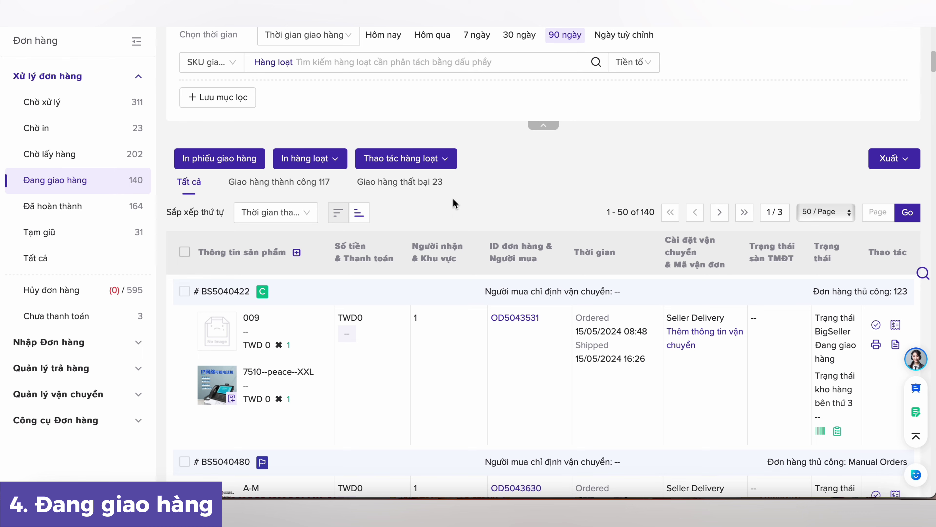
- Open the Đã hoàn thành orders and look through their filters and the order list
click(70, 212)
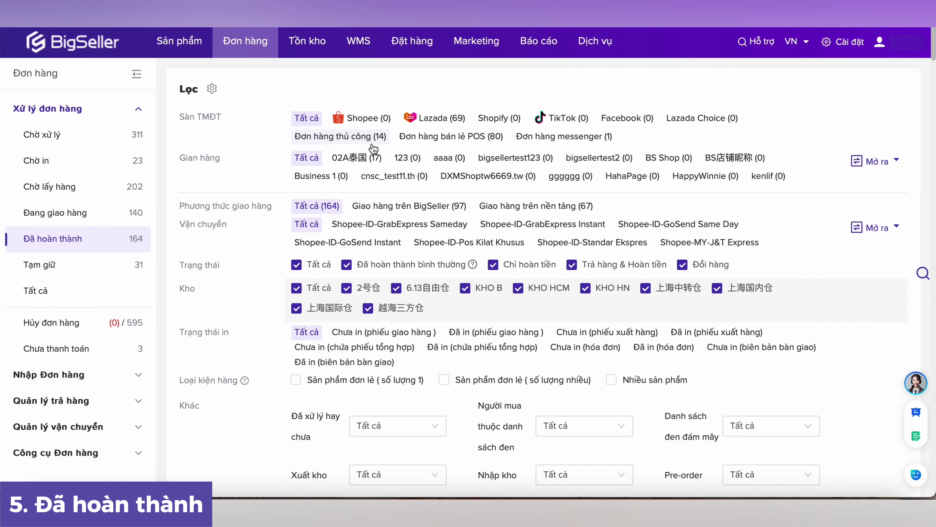
scroll(373, 147, down, 15)
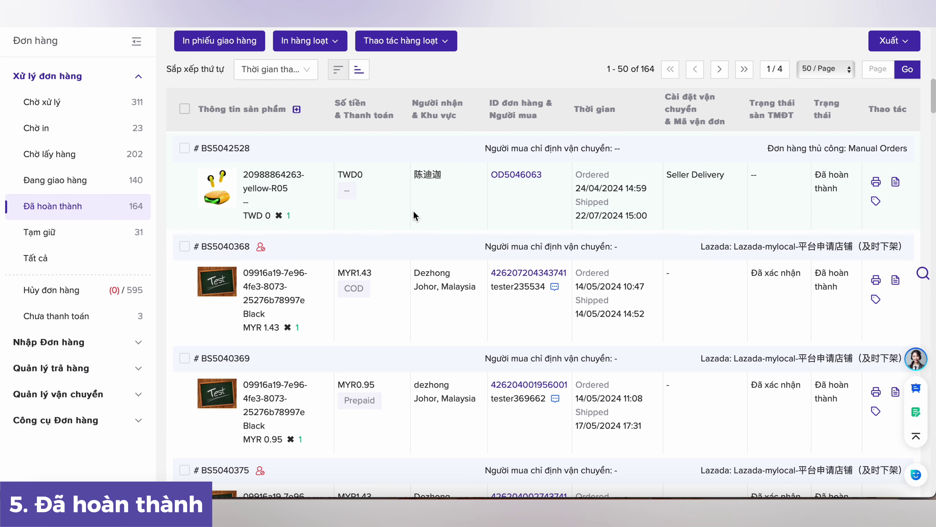
scroll(415, 218, up, 1)
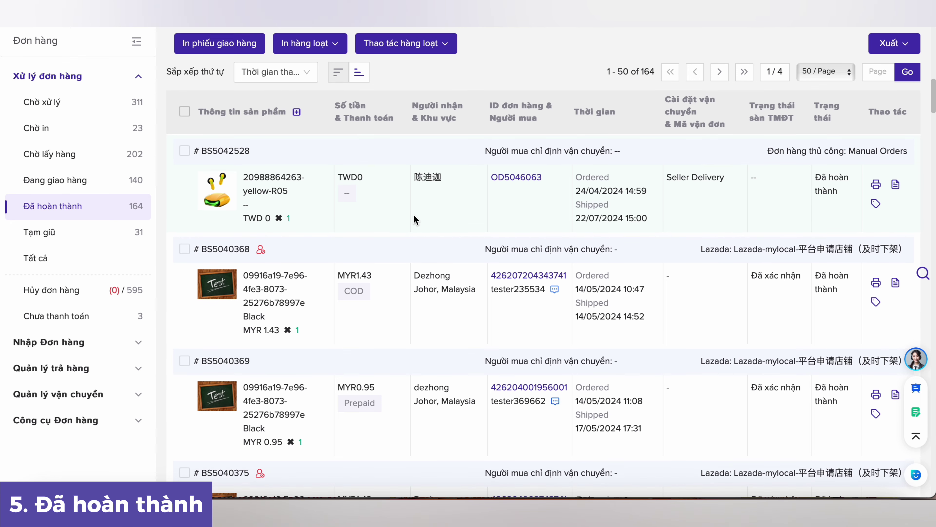
scroll(416, 220, up, 6)
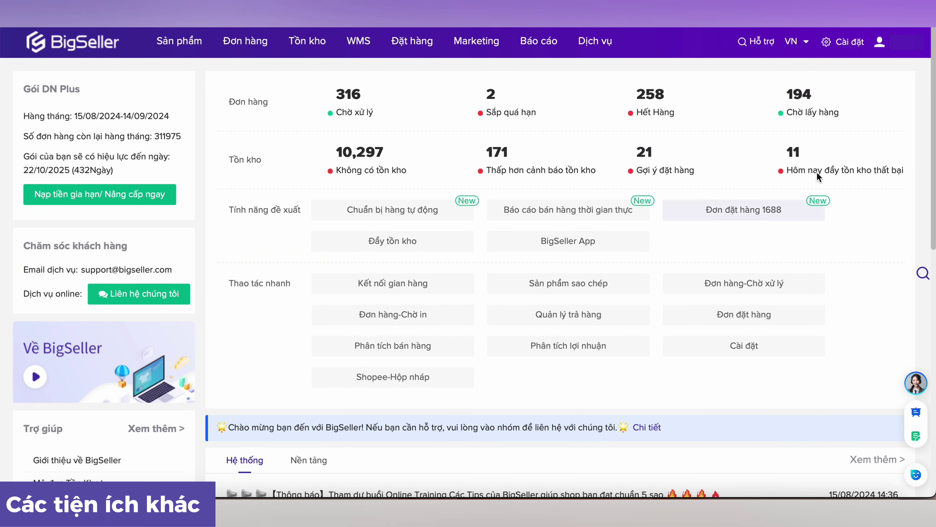
- Open the delivery-slip print settings (In phiếu giao hàng) under Cài đặt in and add a new custom template
click(844, 41)
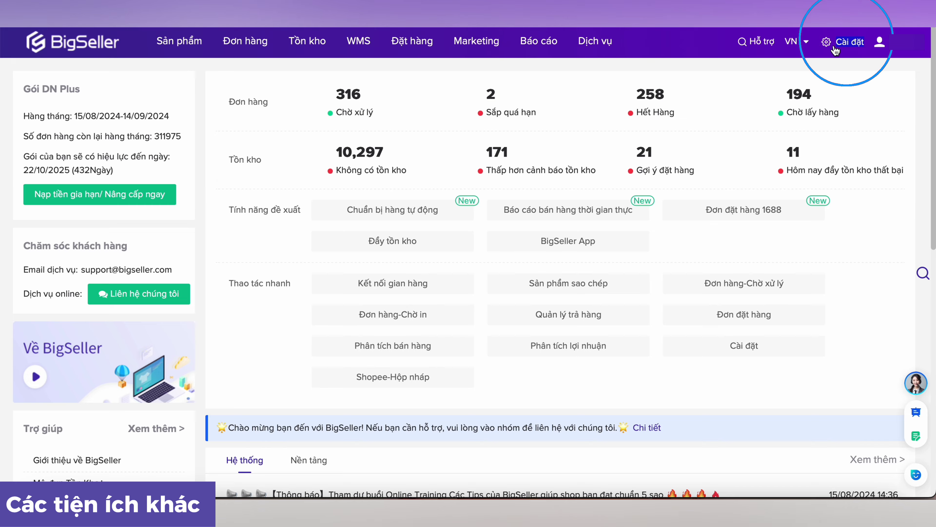
click(48, 239)
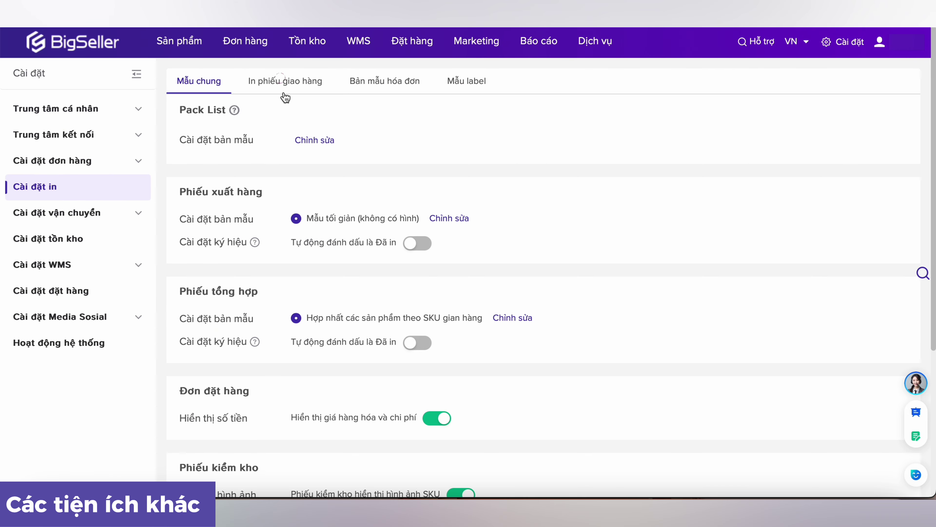
click(283, 89)
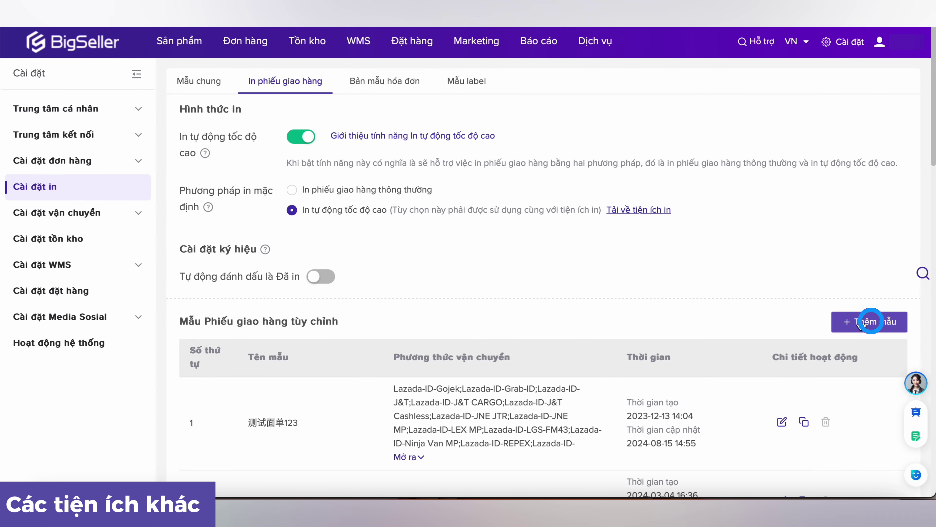
click(861, 320)
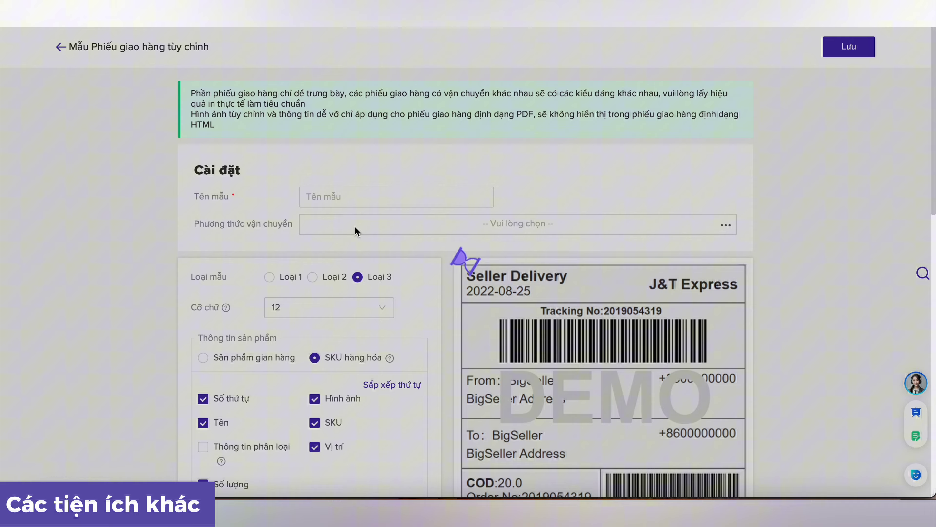
- Assign the shipping method Shopee-ID-Agen SPX Express to the new delivery-slip template
click(355, 229)
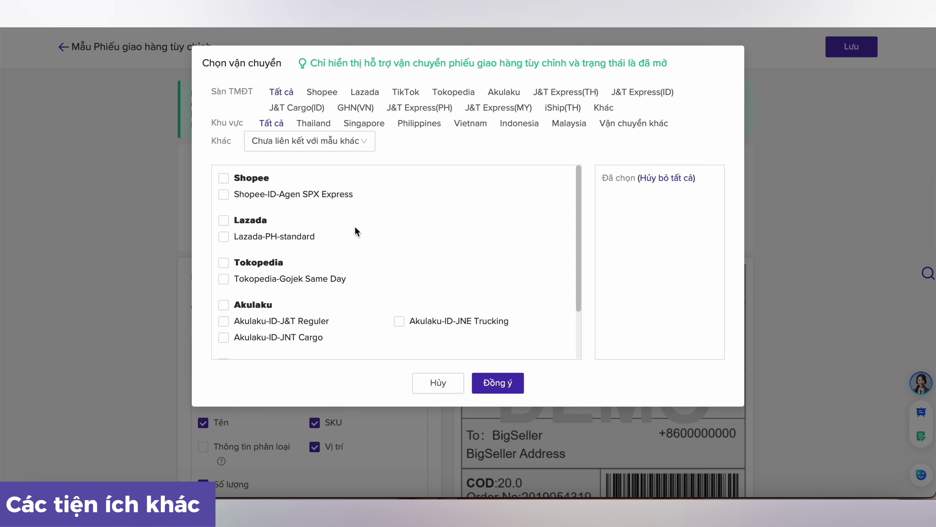
click(242, 196)
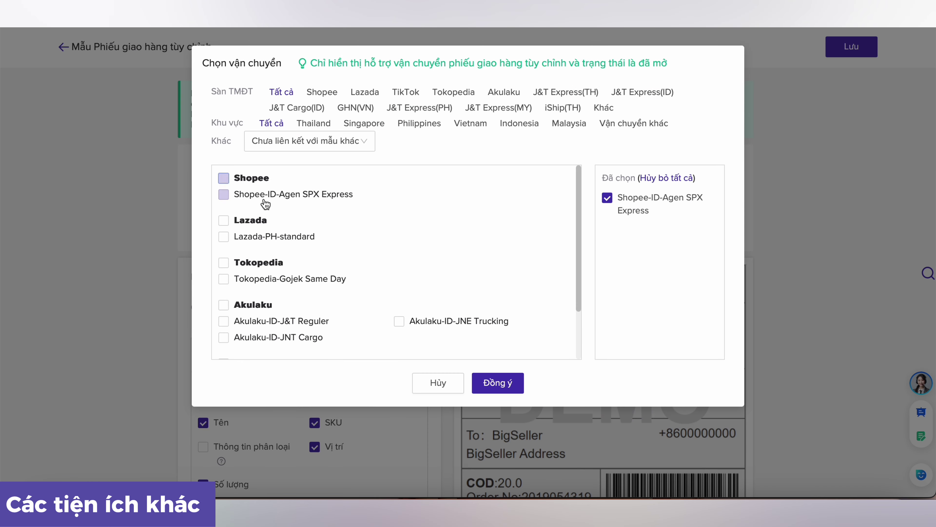
click(497, 382)
- Set the template type to Loại 1, include Thông tin phân loại, Ghi chú xuất hàng and Ghi chú người bán, and leave the template editor
scroll(339, 272, down, 2)
click(299, 242)
scroll(318, 282, down, 3)
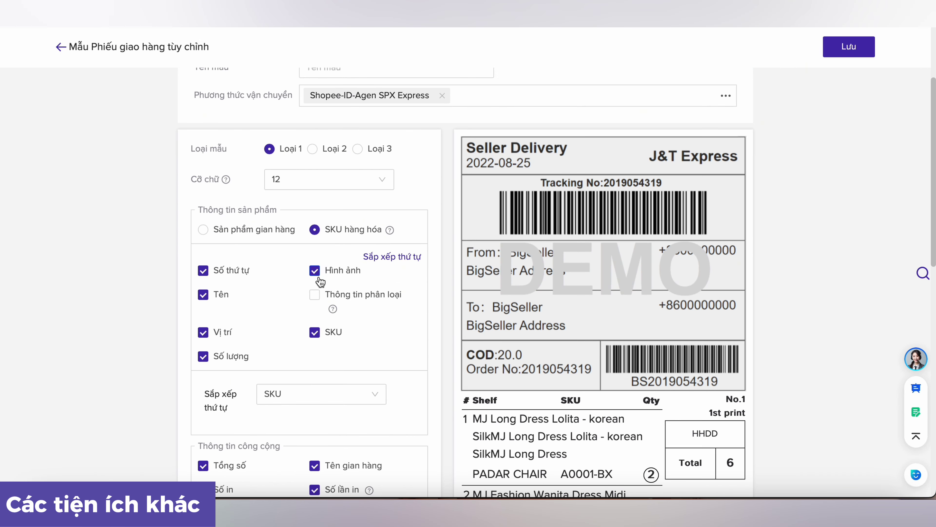
click(315, 295)
scroll(316, 302, down, 3)
click(314, 397)
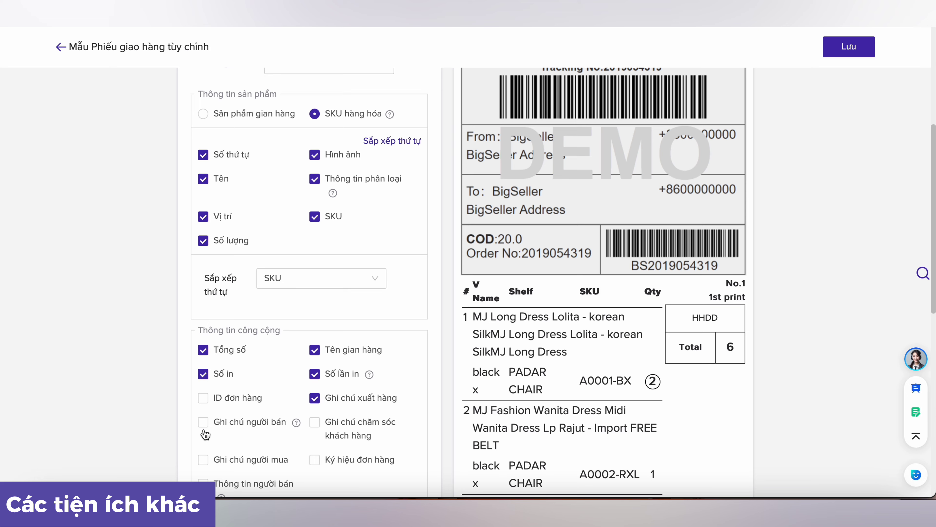
click(219, 422)
scroll(220, 424, down, 3)
scroll(413, 446, down, 3)
scroll(590, 386, up, 10)
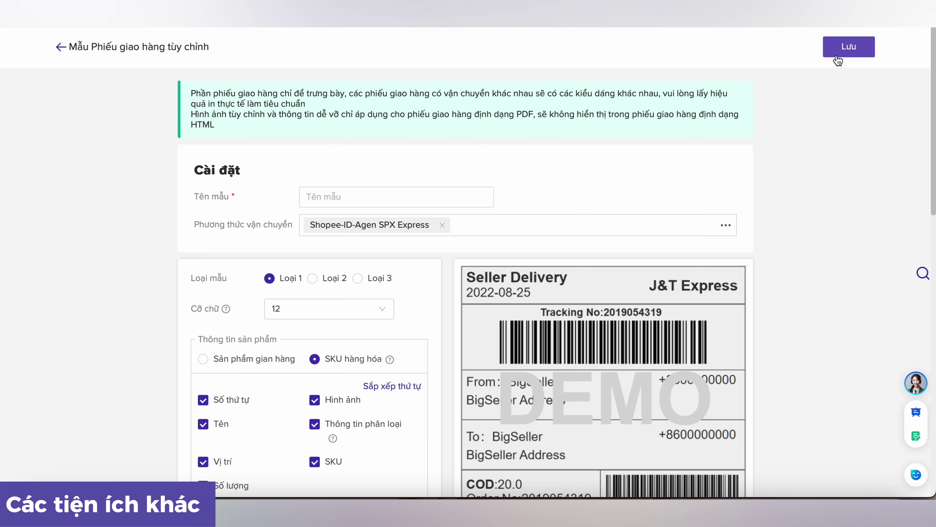
click(60, 51)
scroll(264, 271, up, 5)
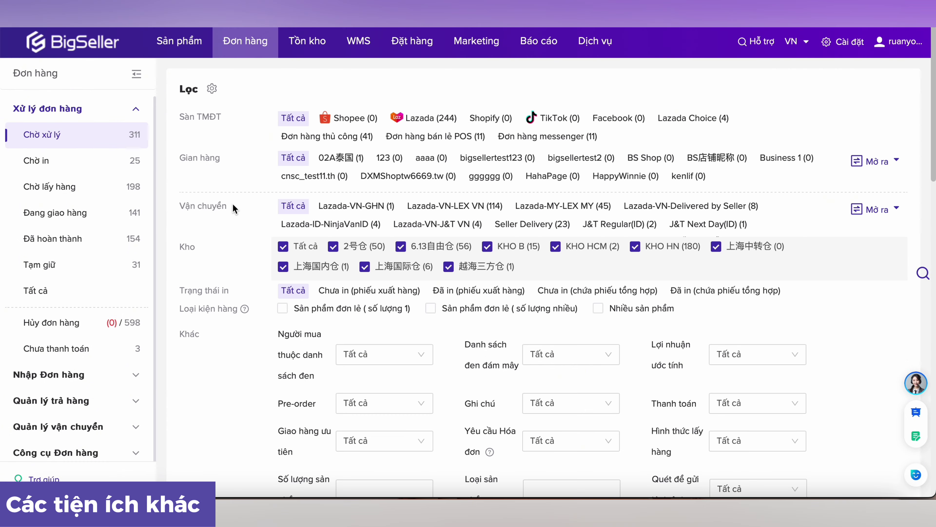
- Add the order mark giao hàng ưu tiên bên VN to the first To Pack order under Chờ xử lý
scroll(264, 272, down, 10)
click(183, 370)
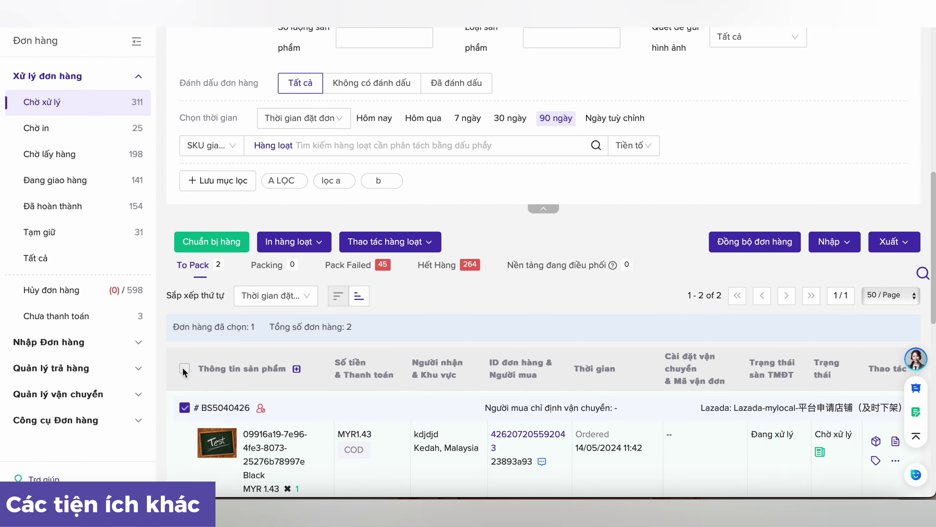
click(387, 241)
click(389, 378)
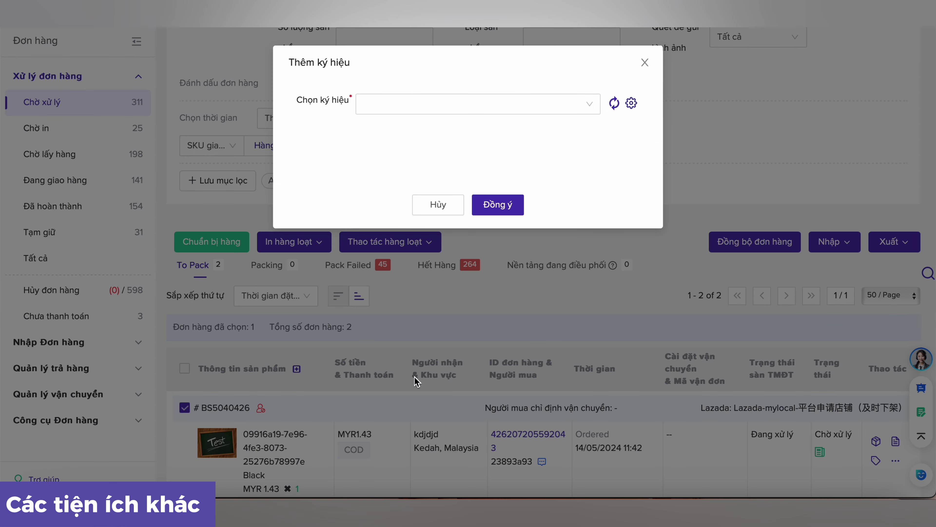
click(475, 104)
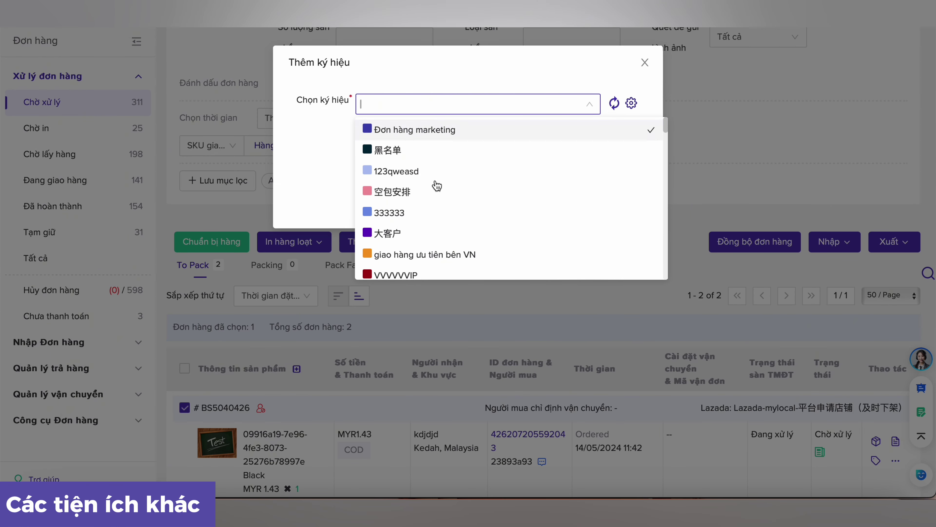
click(435, 258)
click(572, 70)
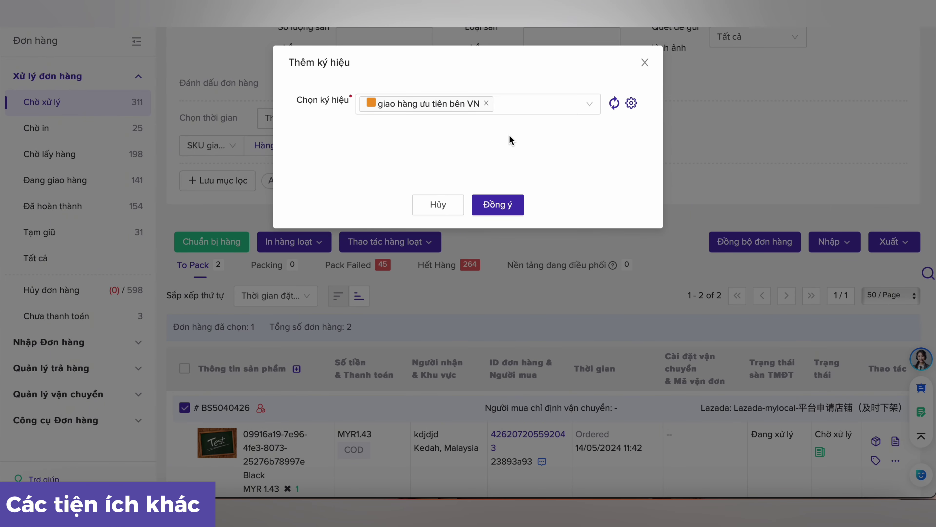
click(507, 206)
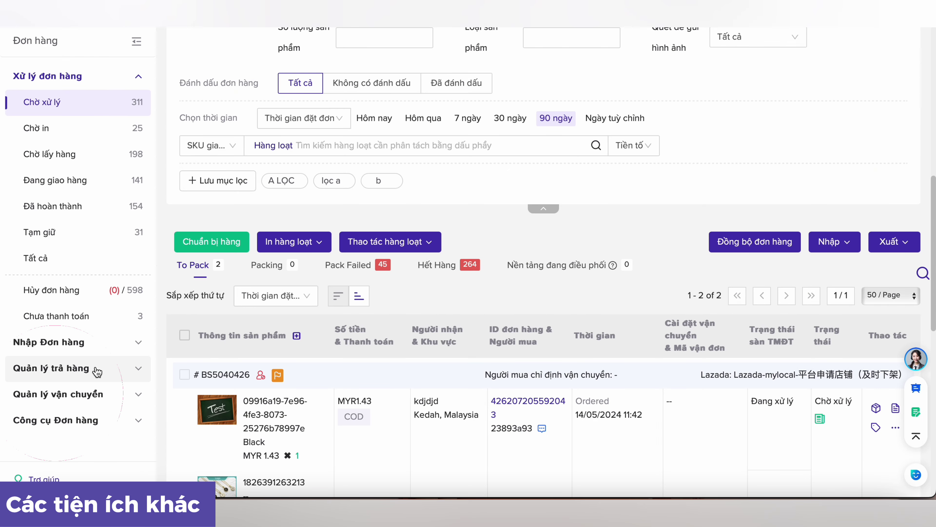
- Open the shipping fee check (Kiểm tra cước vận chuyển), filter it to Lazada and look through the orders' shipping fees
click(94, 393)
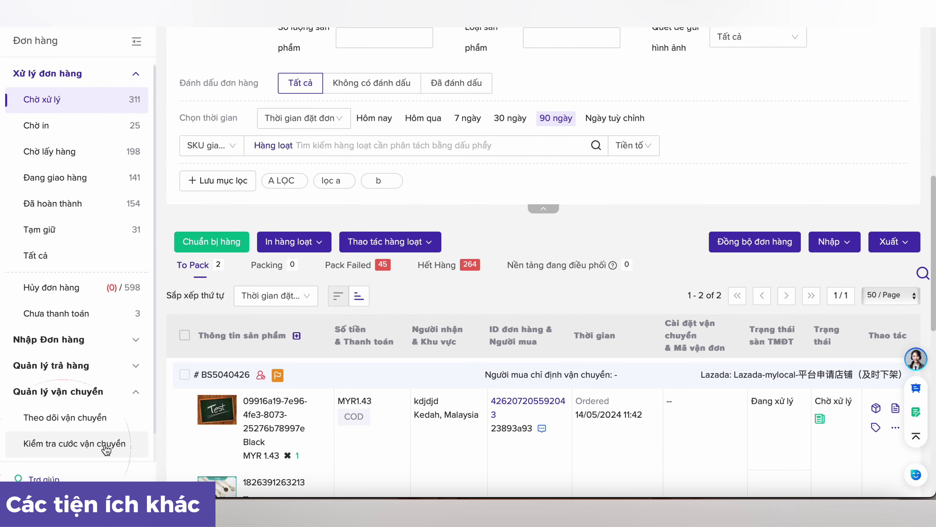
click(105, 444)
click(383, 162)
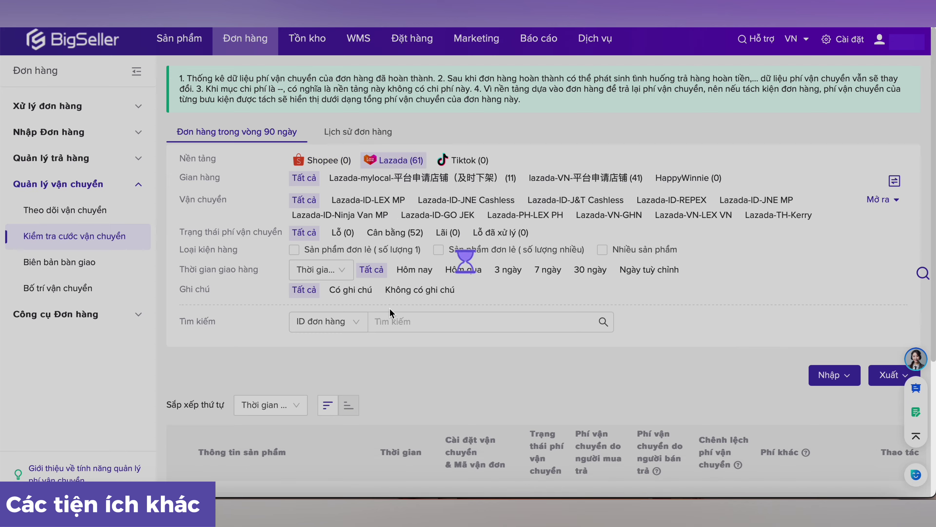
scroll(451, 413, down, 5)
scroll(450, 412, down, 5)
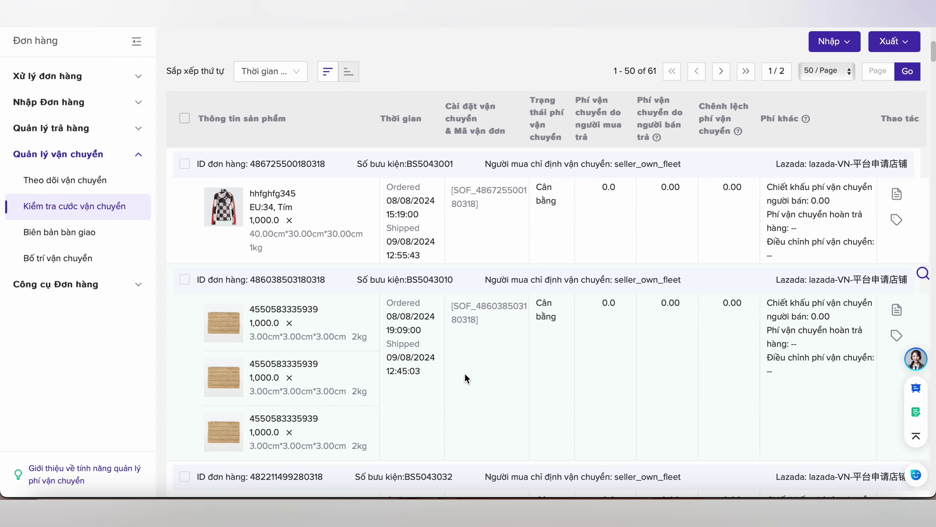
- Open the failed deliveries (Giao hàng thất bại) under Quản lý trả hàng and look through the returned orders
click(90, 128)
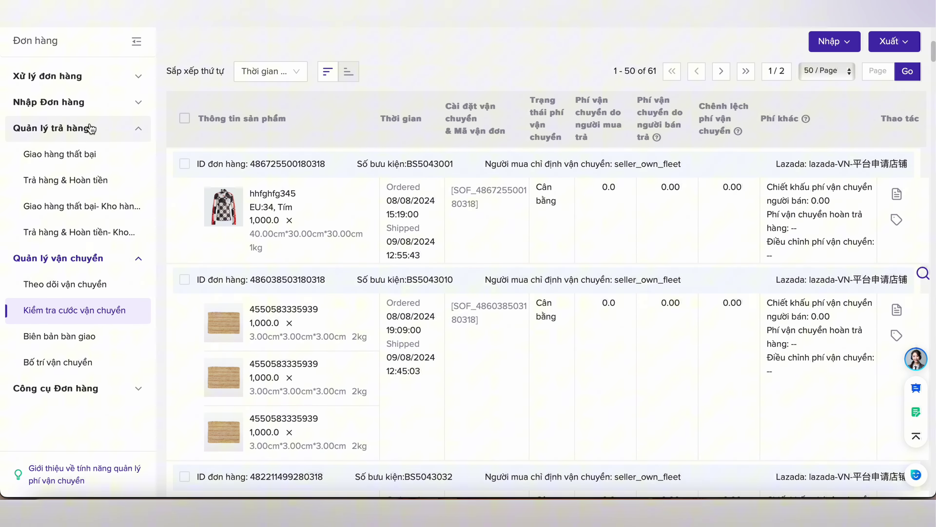
click(73, 154)
scroll(453, 389, down, 9)
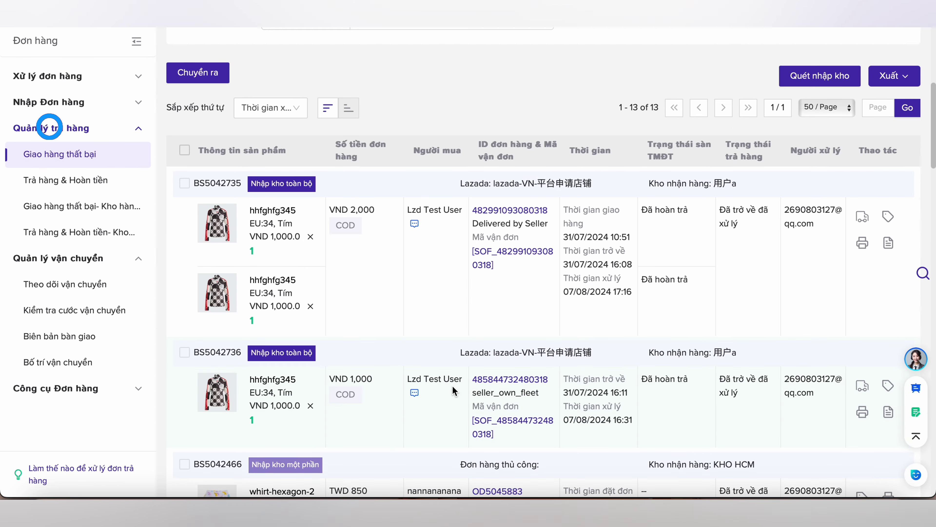
scroll(578, 404, down, 1)
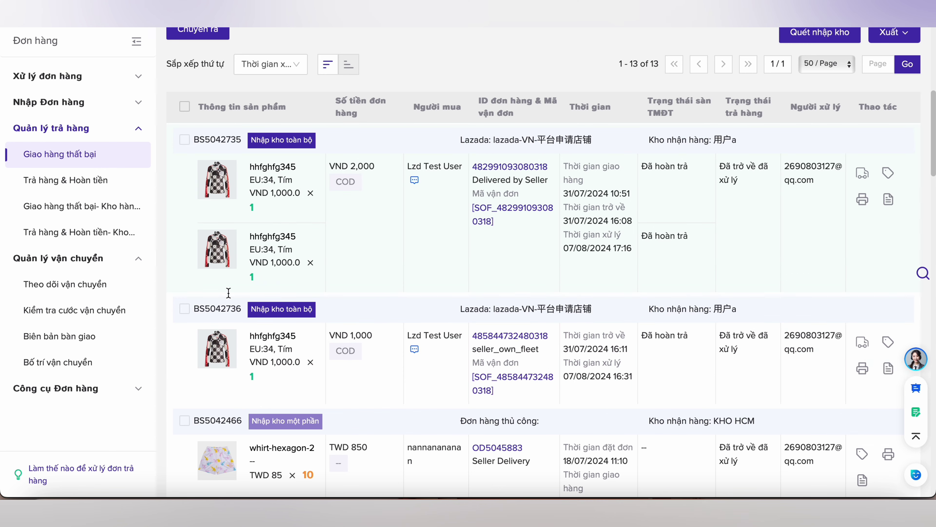
- Open Trả hàng & Hoàn tiền, filter it to Lazada and look through the Hoàn tiền thành công returns and the filters
click(103, 182)
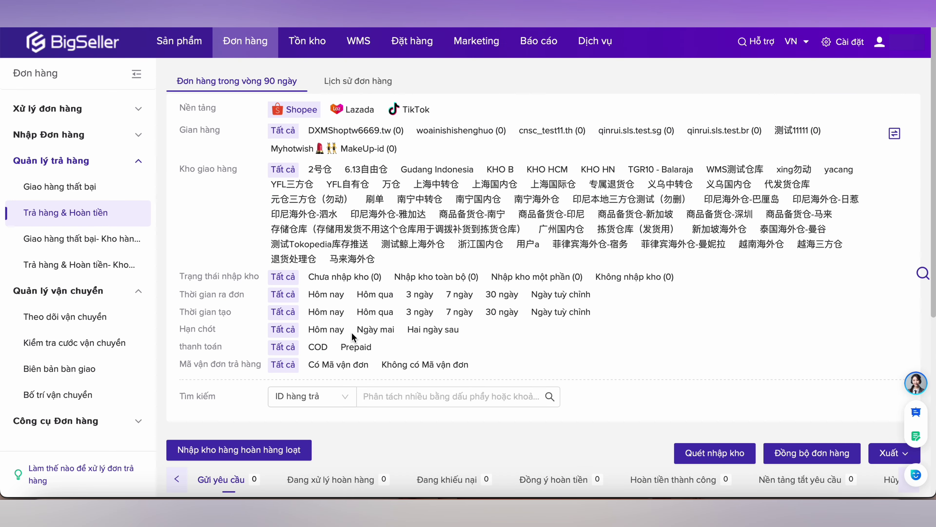
scroll(351, 333, down, 3)
scroll(351, 333, up, 3)
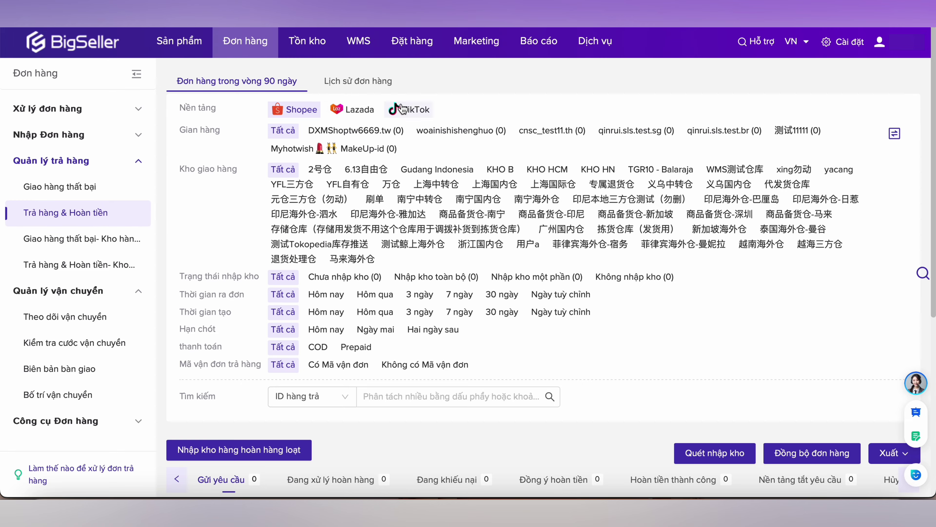
click(352, 109)
scroll(402, 339, down, 5)
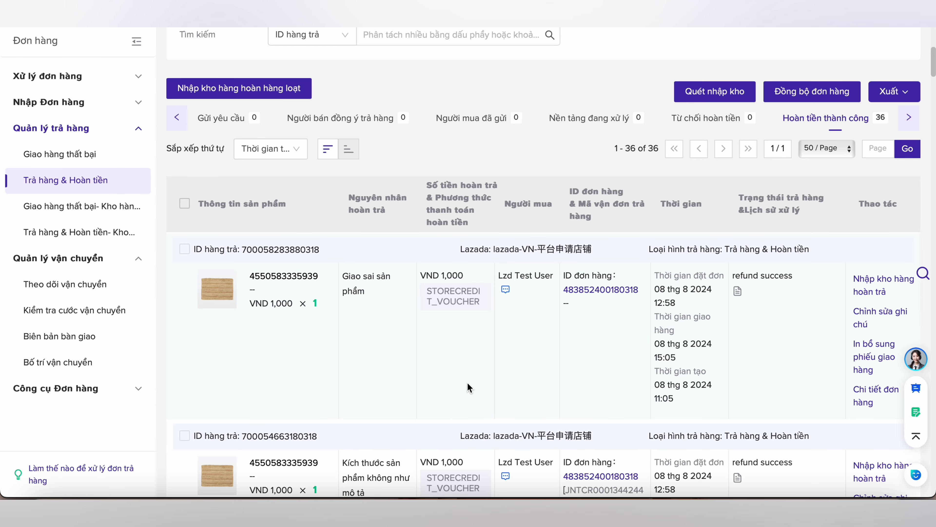
scroll(467, 387, up, 10)
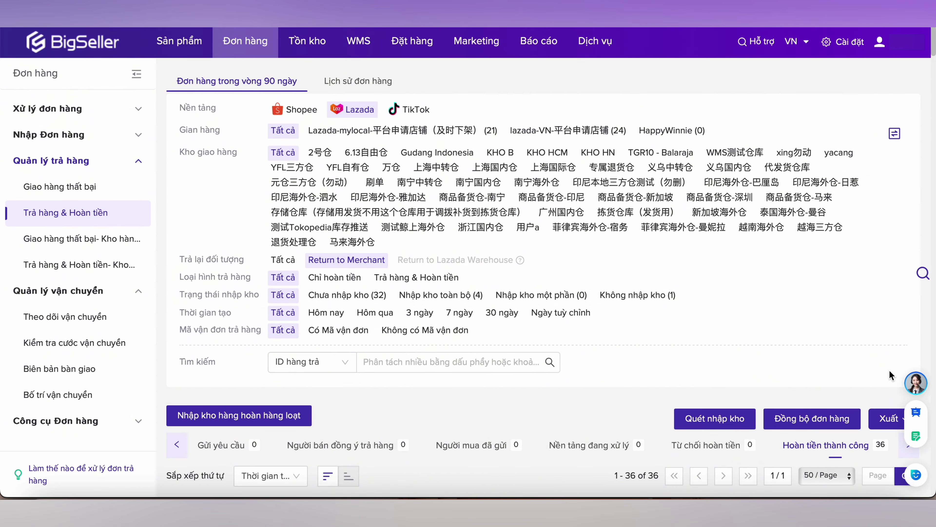
- Open the contact option for Vietnamese-language (Tiếng Việt) support to show its Zalo group QR code
click(914, 385)
click(817, 342)
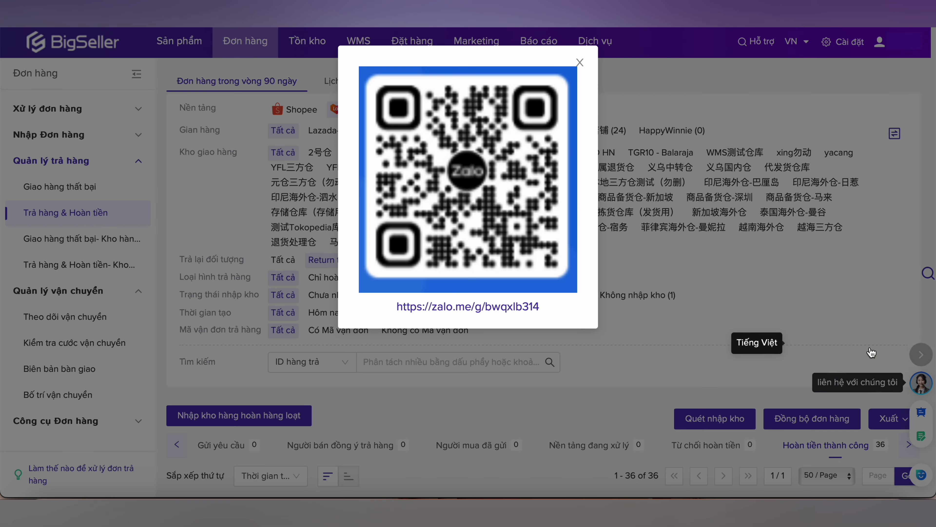